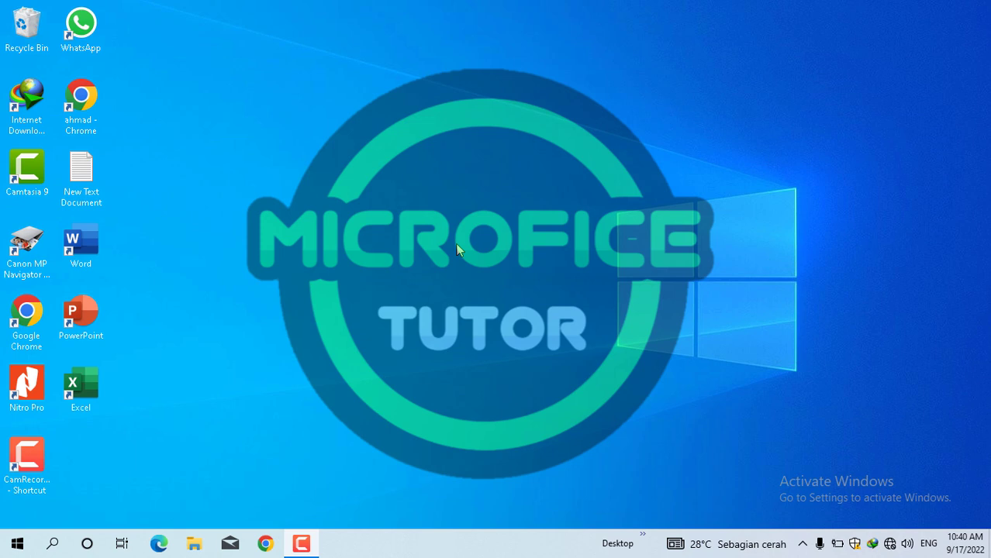
Refresh the Windows desktop four times from its right-click menu
{"action": "right_click", "coordinate": [456, 140]}
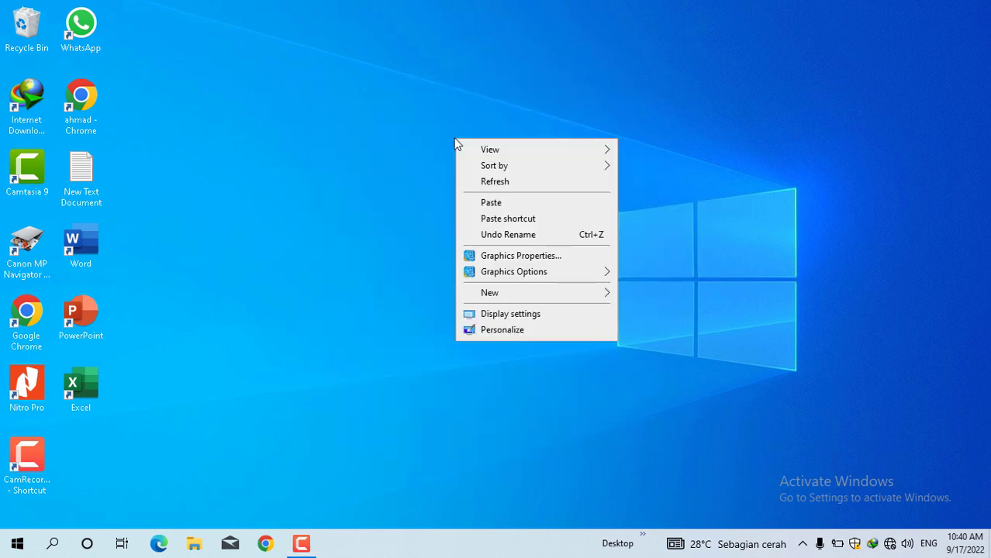
{"action": "left_click", "coordinate": [496, 181]}
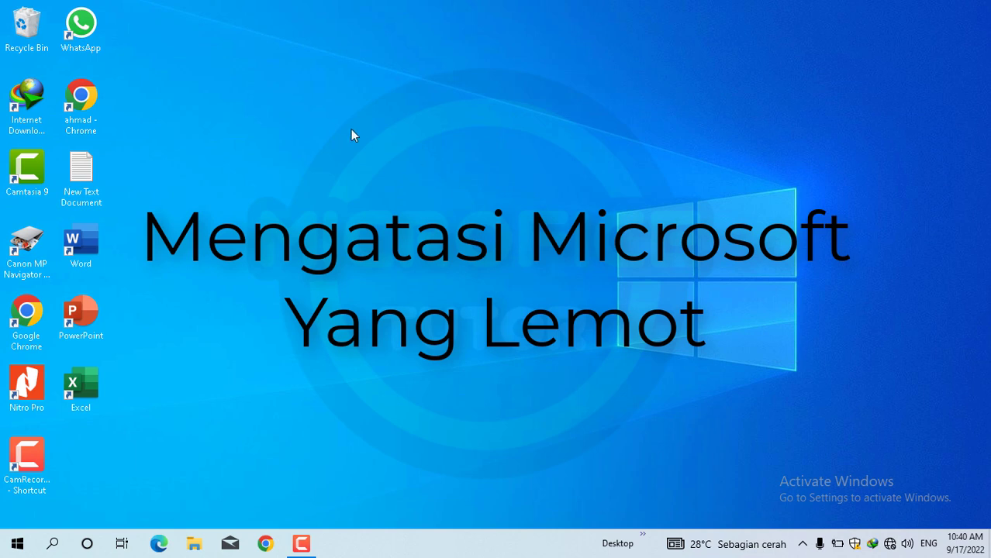
{"action": "right_click", "coordinate": [259, 59]}
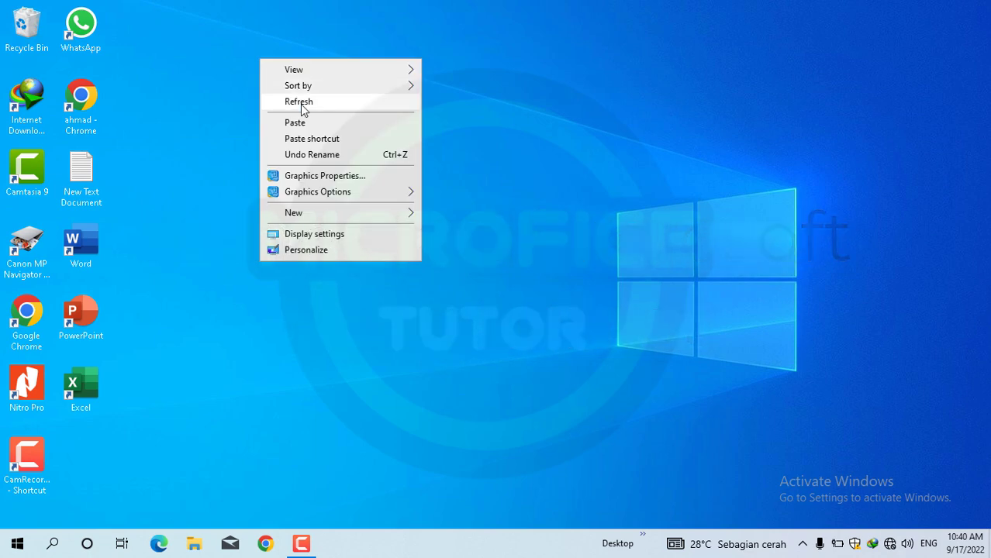
{"action": "left_click", "coordinate": [302, 108]}
{"action": "right_click", "coordinate": [248, 67]}
{"action": "left_click", "coordinate": [292, 111]}
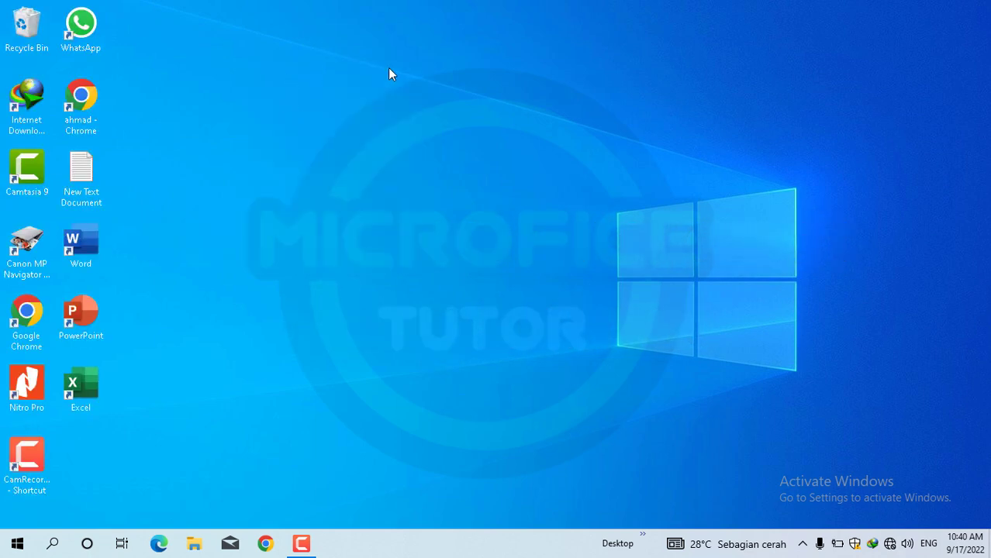
{"action": "right_click", "coordinate": [638, 71]}
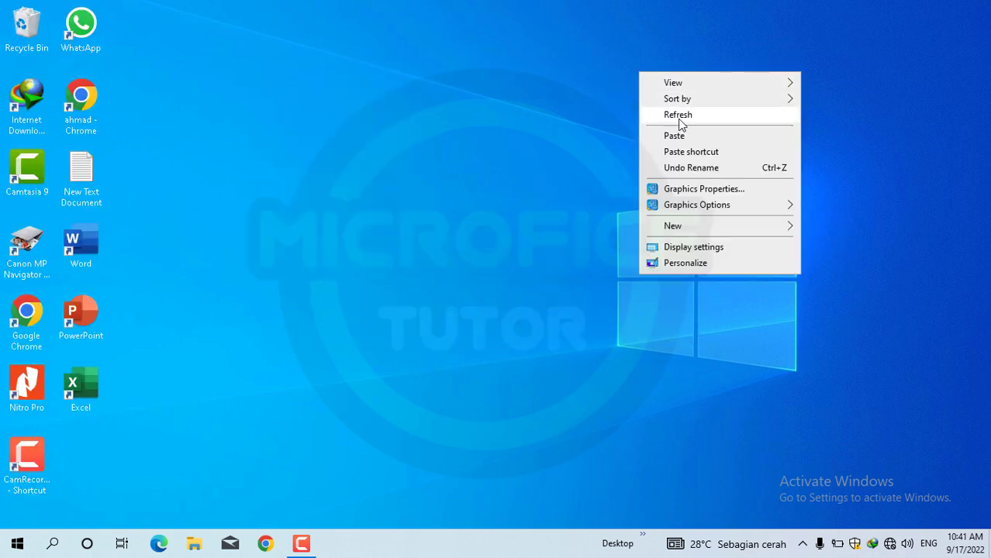
{"action": "left_click", "coordinate": [678, 116]}
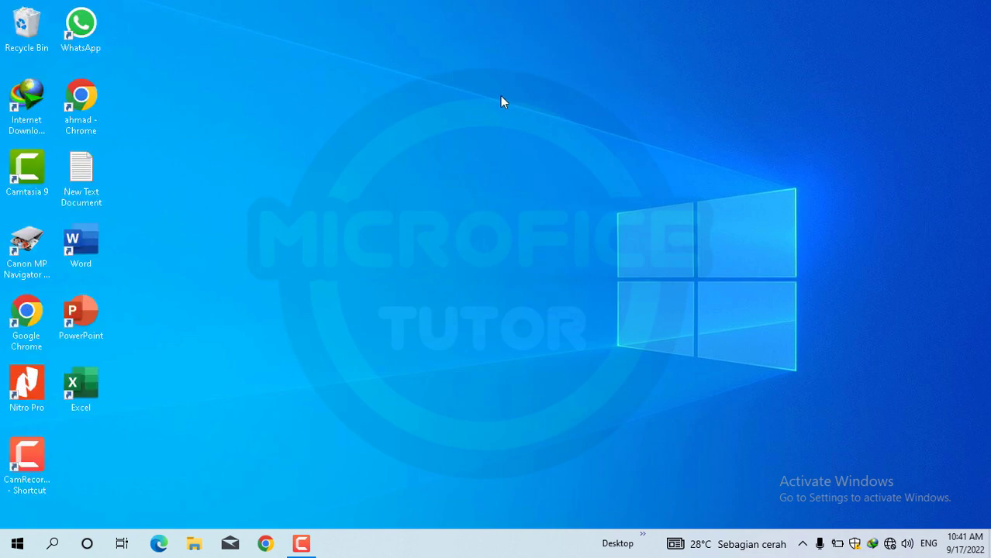
Launch Microsoft Word from its desktop shortcut, double-clicking it a second time
{"action": "double_click", "coordinate": [90, 248]}
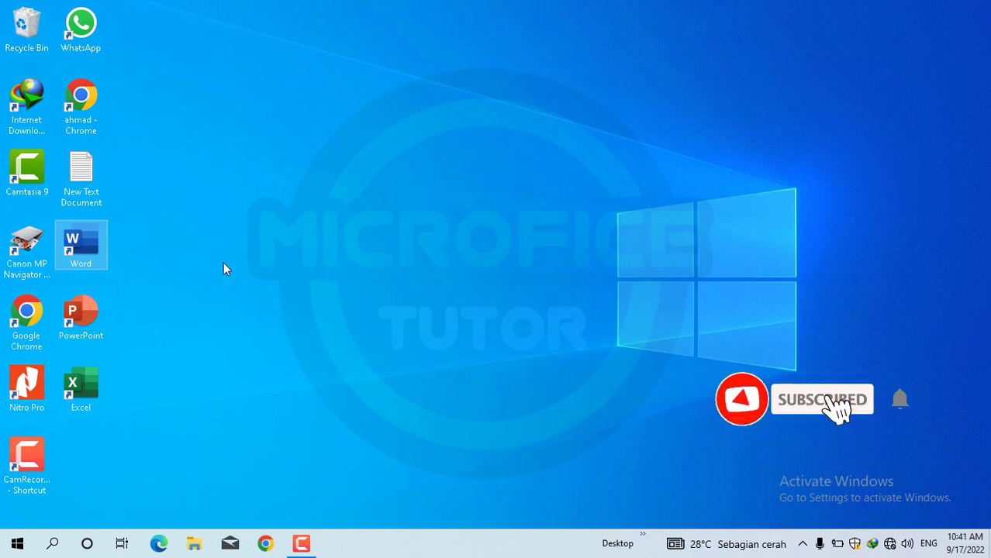
{"action": "double_click", "coordinate": [85, 245]}
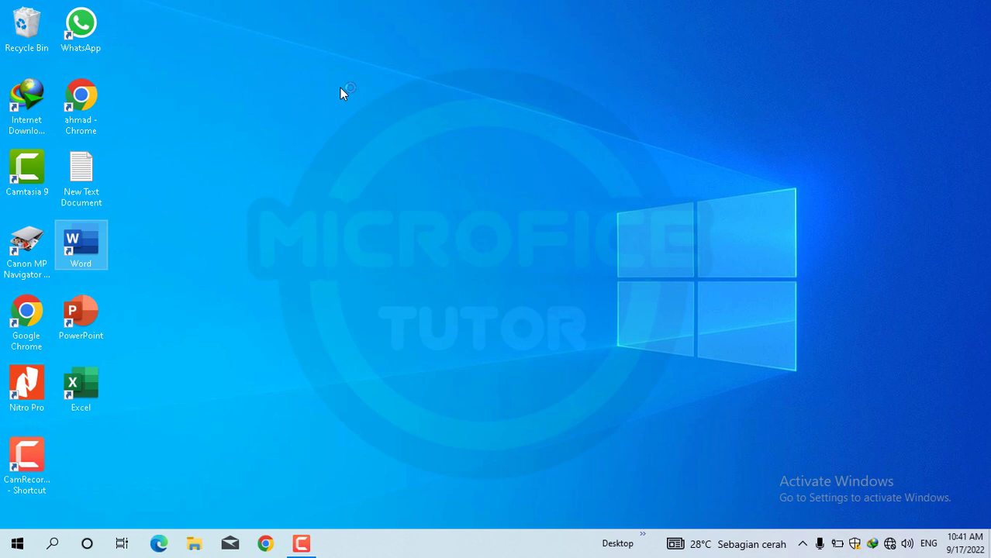
Select the Word desktop shortcut and start it with Enter to open blank Document1
{"action": "left_click", "coordinate": [65, 260]}
{"action": "key", "text": "Return"}
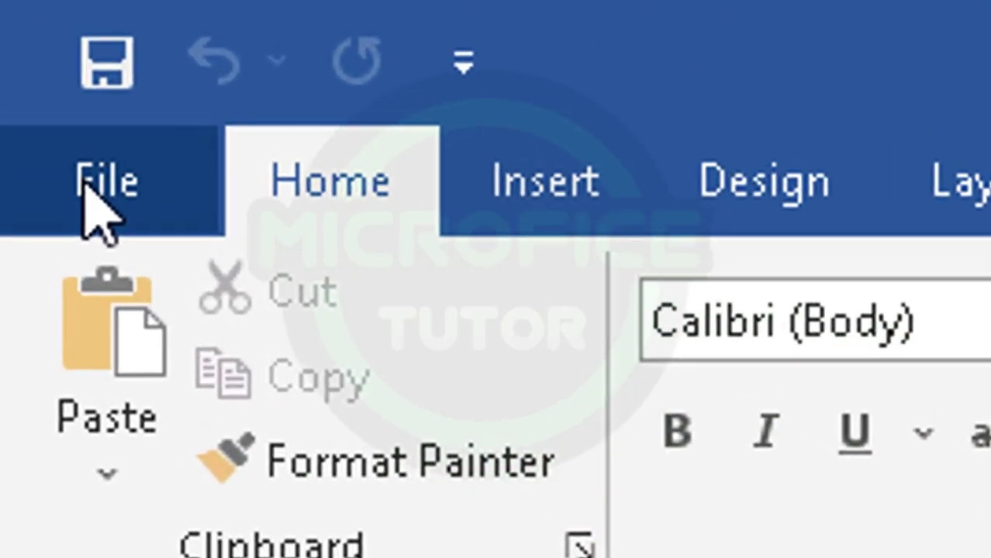
Open the Word Options dialog from the File backstage view
{"action": "left_click", "coordinate": [58, 121]}
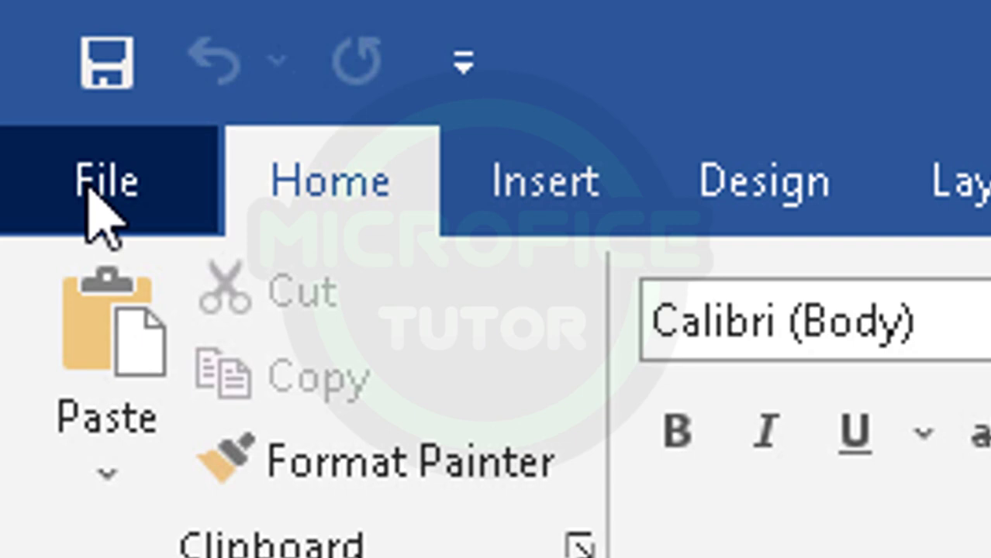
{"action": "left_click", "coordinate": [87, 188]}
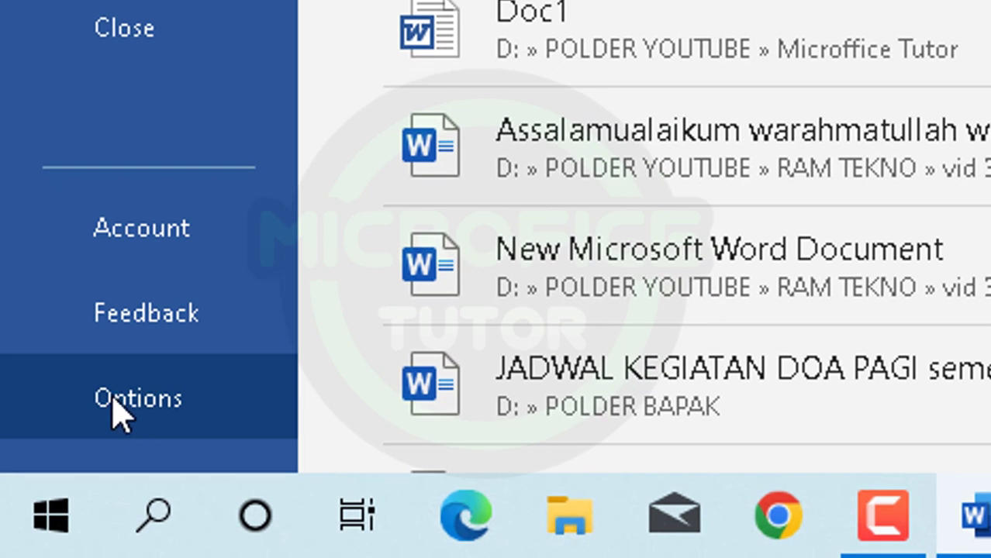
{"action": "left_click", "coordinate": [118, 411]}
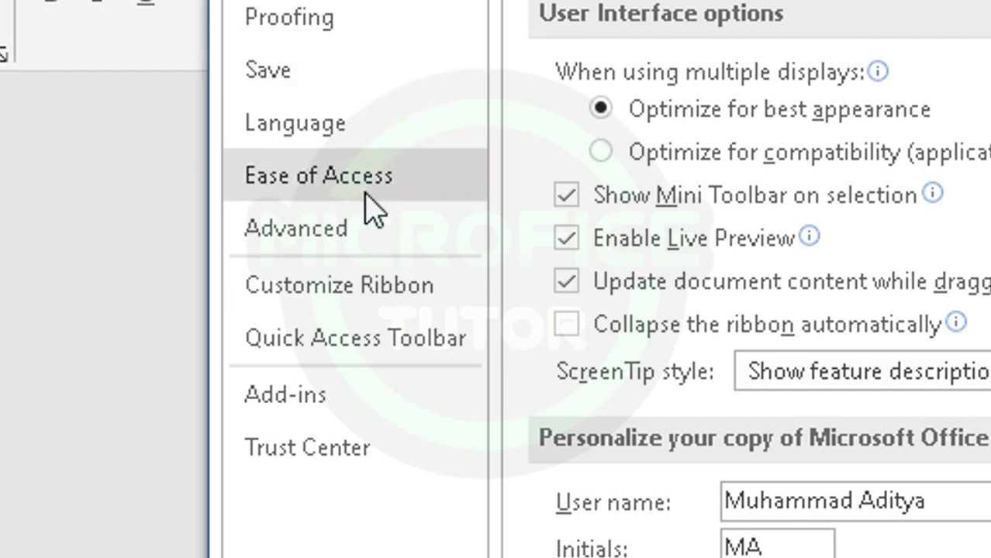
On the Advanced page, uncheck 'Update automatic links at open' under General
{"action": "left_click", "coordinate": [365, 233]}
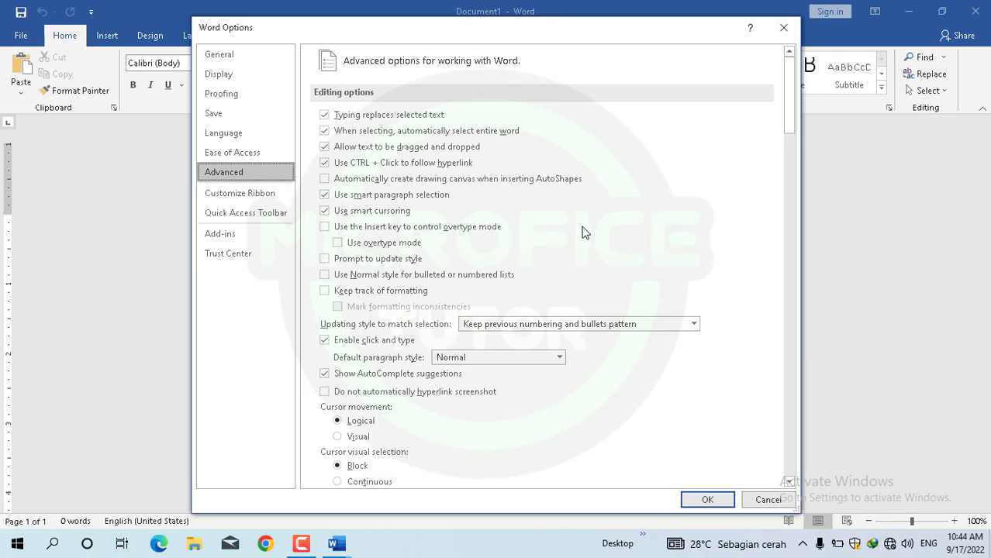
{"action": "scroll", "coordinate": [585, 233], "scroll_direction": "down", "scroll_amount": 3}
{"action": "scroll", "coordinate": [583, 231], "scroll_direction": "down", "scroll_amount": 3}
{"action": "scroll", "coordinate": [583, 230], "scroll_direction": "down", "scroll_amount": 6}
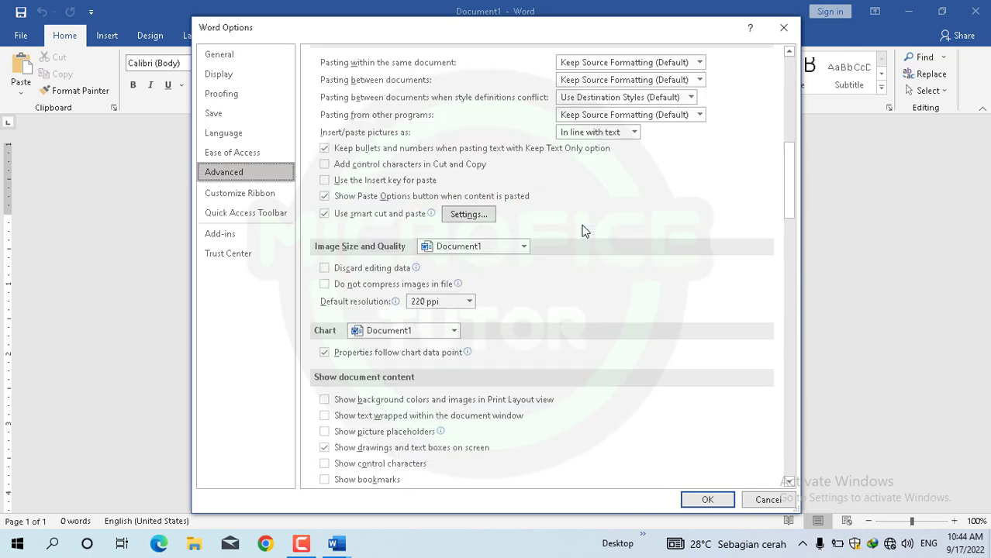
{"action": "scroll", "coordinate": [583, 229], "scroll_direction": "down", "scroll_amount": 4}
{"action": "scroll", "coordinate": [583, 228], "scroll_direction": "down", "scroll_amount": 5}
{"action": "scroll", "coordinate": [583, 228], "scroll_direction": "down", "scroll_amount": 2}
{"action": "scroll", "coordinate": [583, 228], "scroll_direction": "down", "scroll_amount": 6}
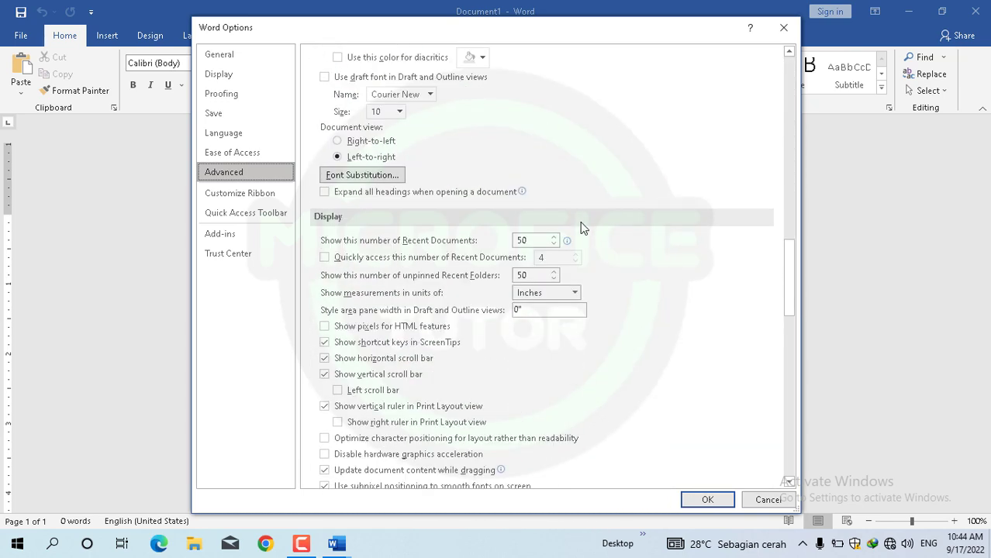
{"action": "scroll", "coordinate": [582, 225], "scroll_direction": "down", "scroll_amount": 3}
{"action": "scroll", "coordinate": [578, 223], "scroll_direction": "down", "scroll_amount": 3}
{"action": "scroll", "coordinate": [577, 227], "scroll_direction": "down", "scroll_amount": 5}
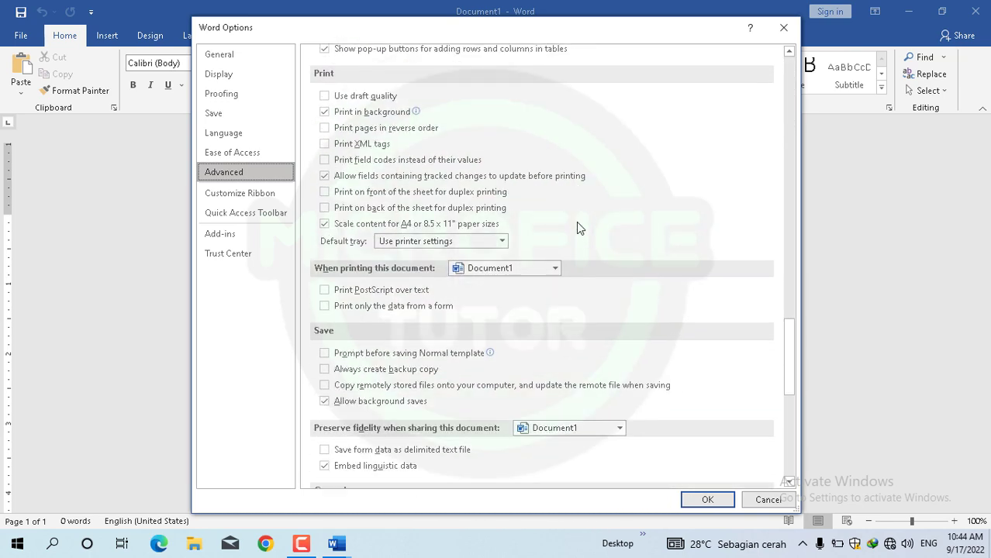
{"action": "scroll", "coordinate": [576, 222], "scroll_direction": "down", "scroll_amount": 5}
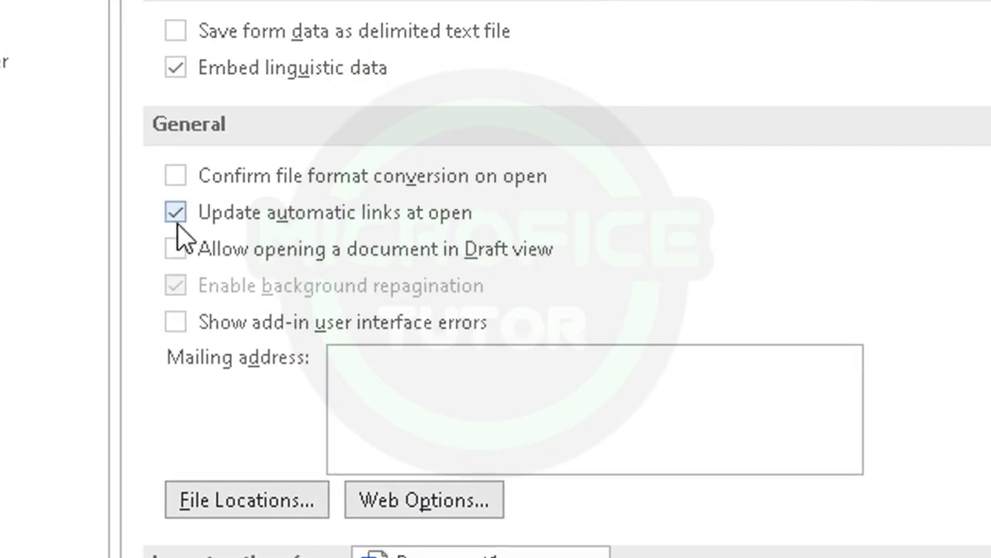
{"action": "mouse_move", "coordinate": [176, 225]}
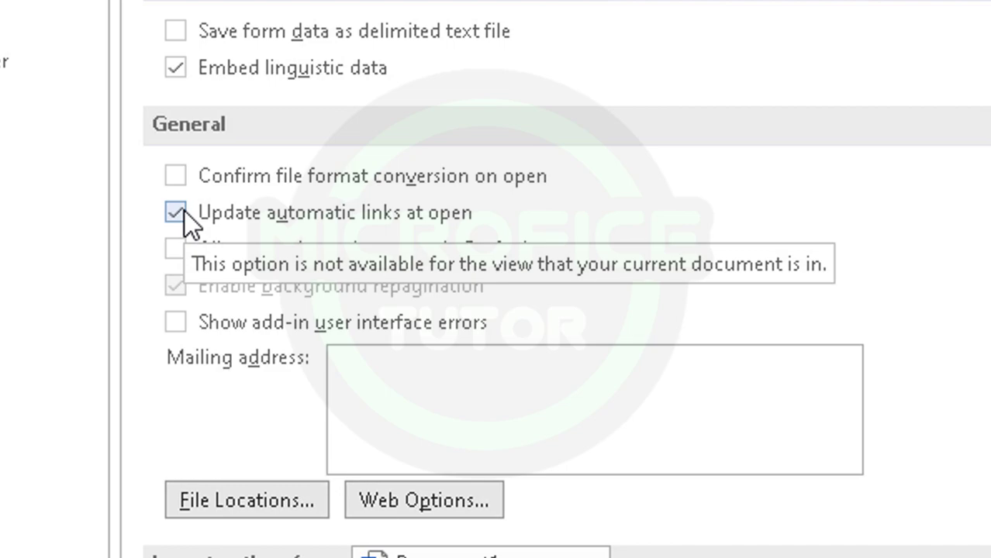
{"action": "left_click", "coordinate": [184, 212]}
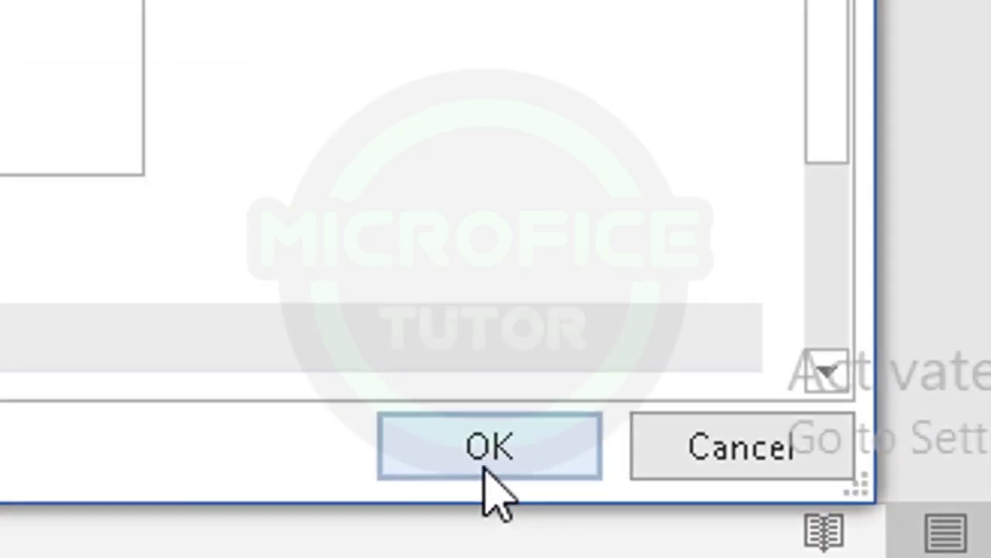
Confirm the options with OK, then reopen Word Options at the Trust Center page
{"action": "left_click", "coordinate": [486, 469]}
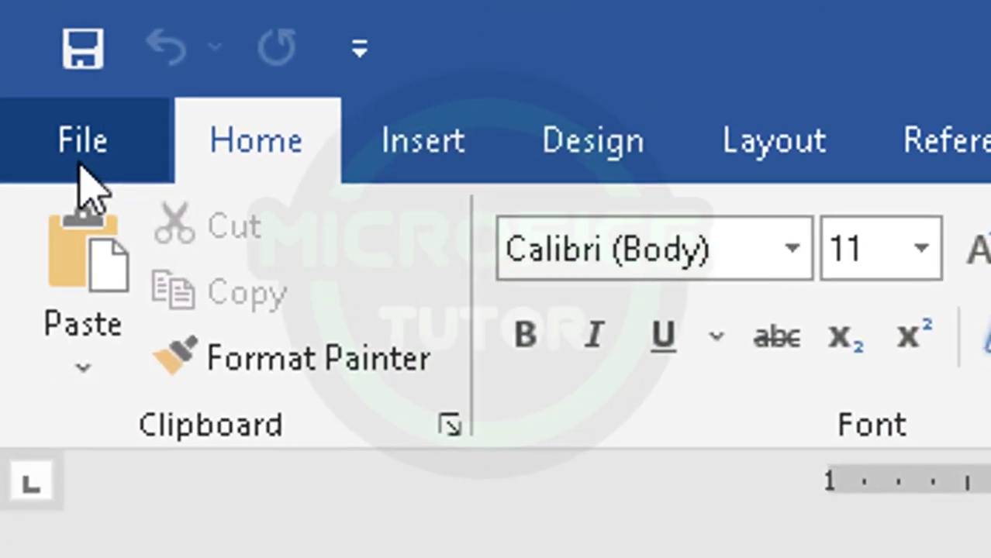
{"action": "left_click", "coordinate": [84, 148]}
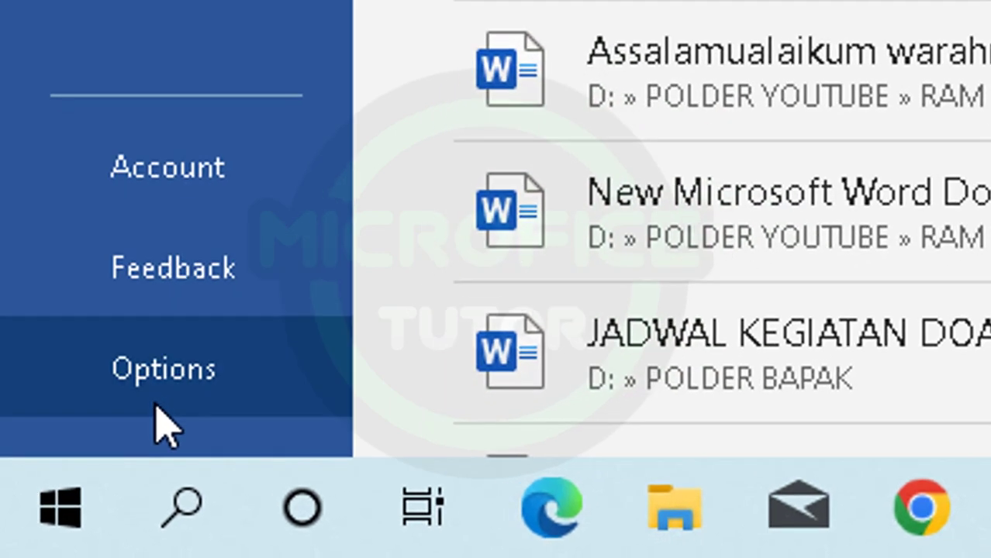
{"action": "left_click", "coordinate": [47, 505]}
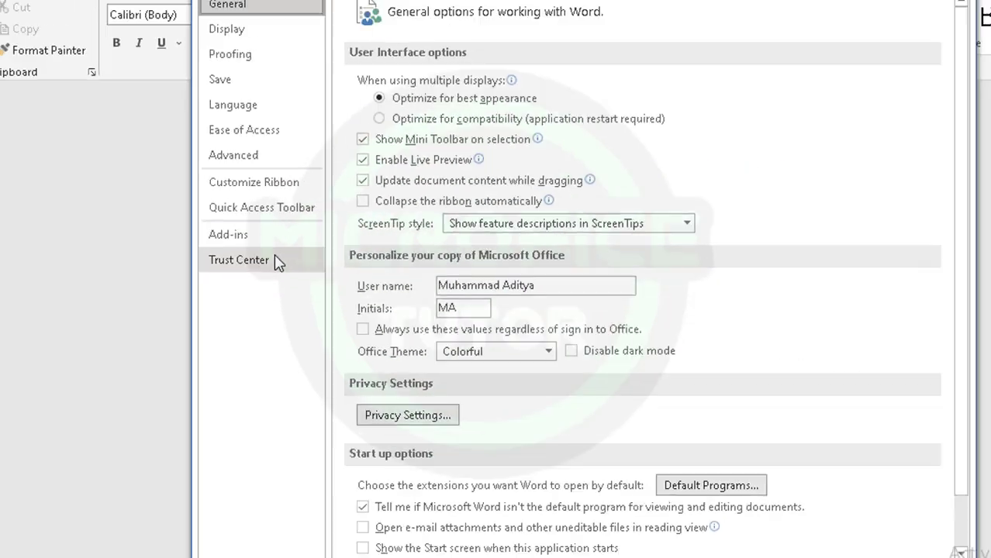
{"action": "left_click", "coordinate": [255, 251]}
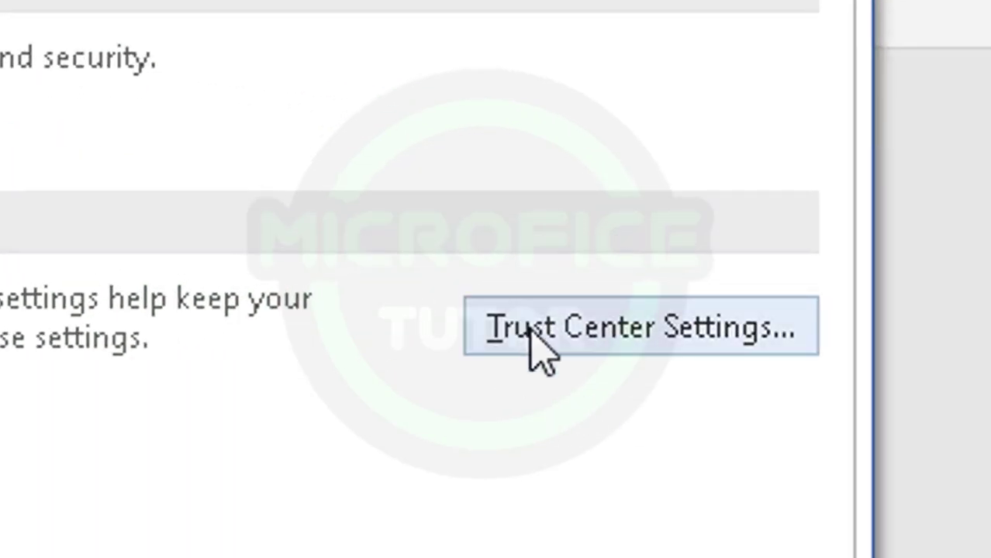
Disable Protected View for Internet files, unsafe locations and Outlook attachments
{"action": "left_click", "coordinate": [535, 341]}
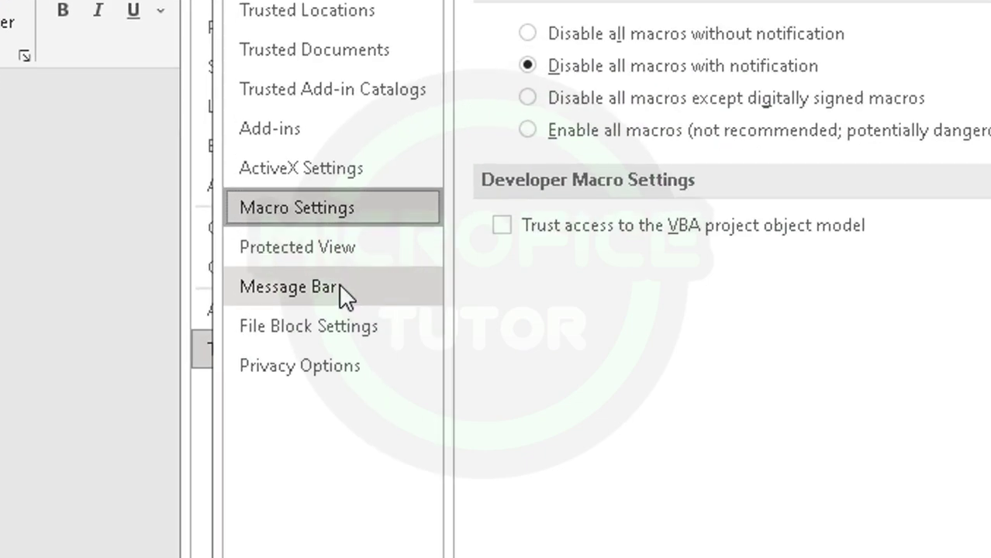
{"action": "left_click", "coordinate": [270, 205]}
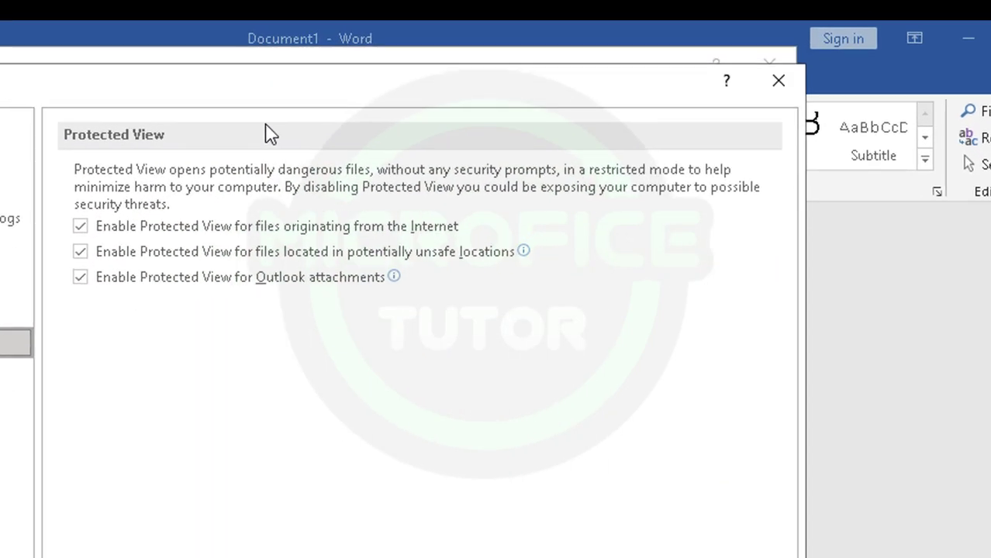
{"action": "mouse_move", "coordinate": [314, 264]}
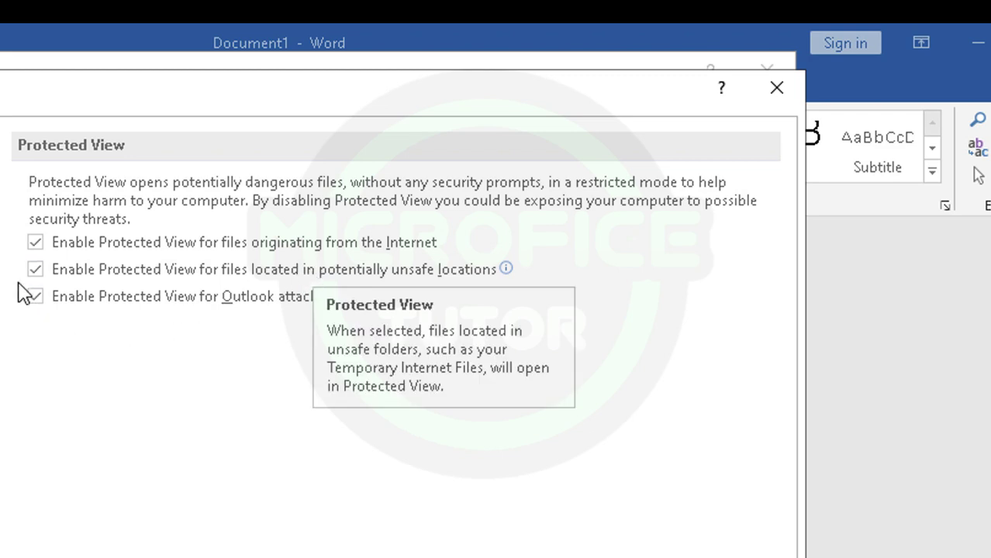
{"action": "left_click", "coordinate": [36, 243]}
{"action": "left_click", "coordinate": [36, 270]}
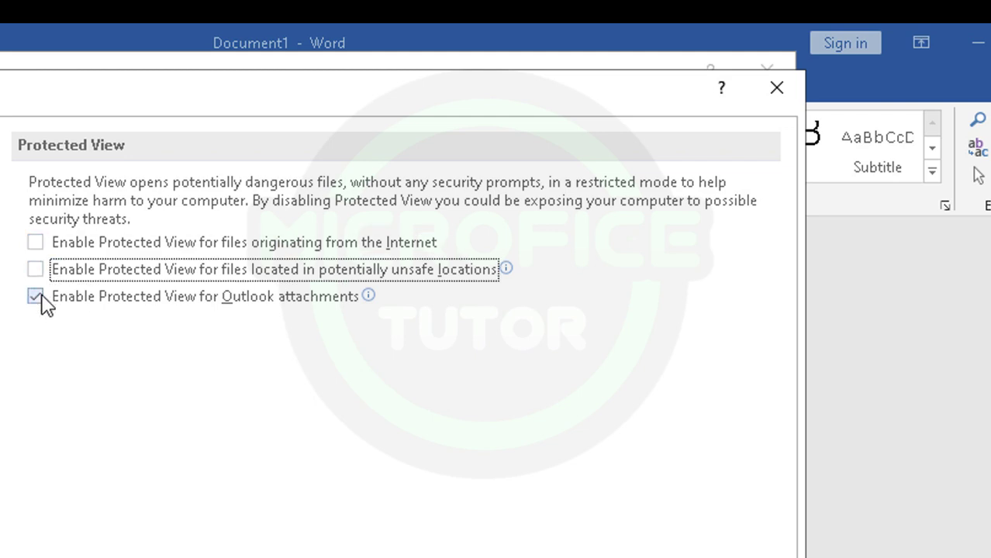
{"action": "left_click", "coordinate": [37, 297]}
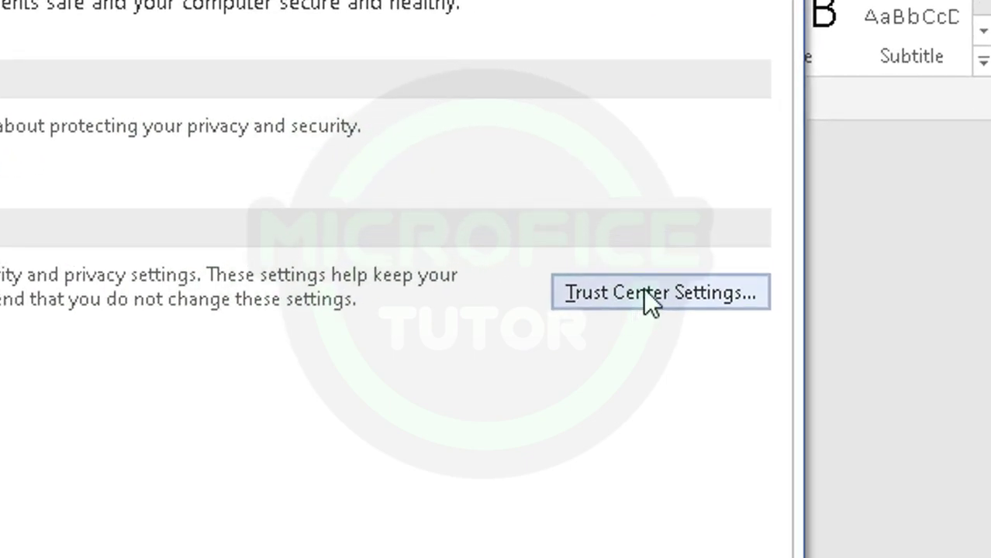
Set Trust Center macro settings to 'Disable all macros without notification' and confirm
{"action": "left_click", "coordinate": [650, 299]}
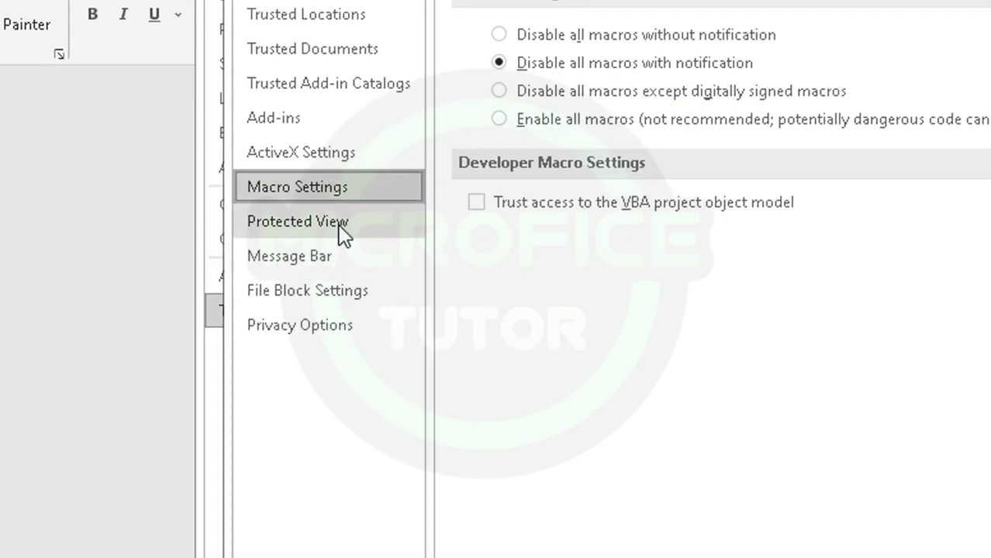
{"action": "left_click", "coordinate": [368, 234]}
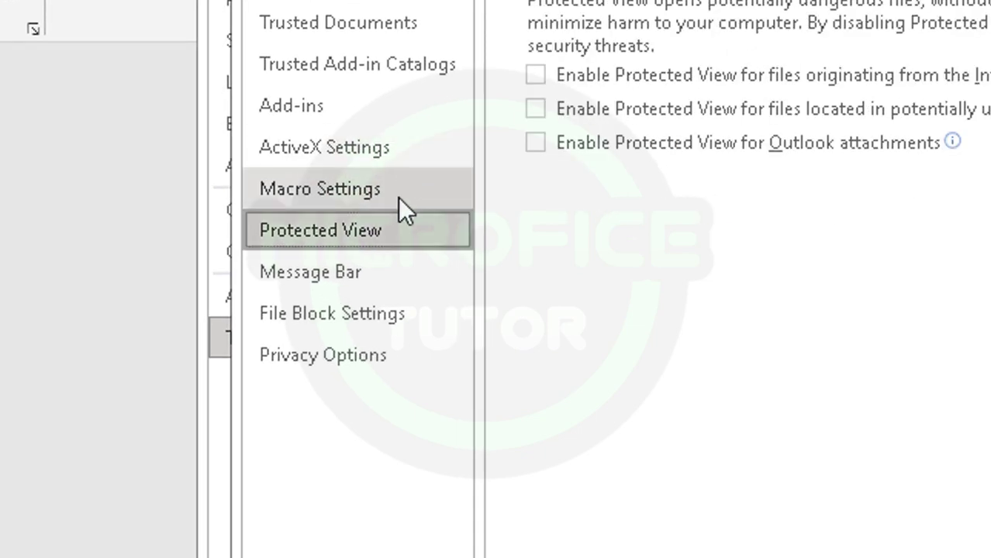
{"action": "left_click", "coordinate": [398, 197]}
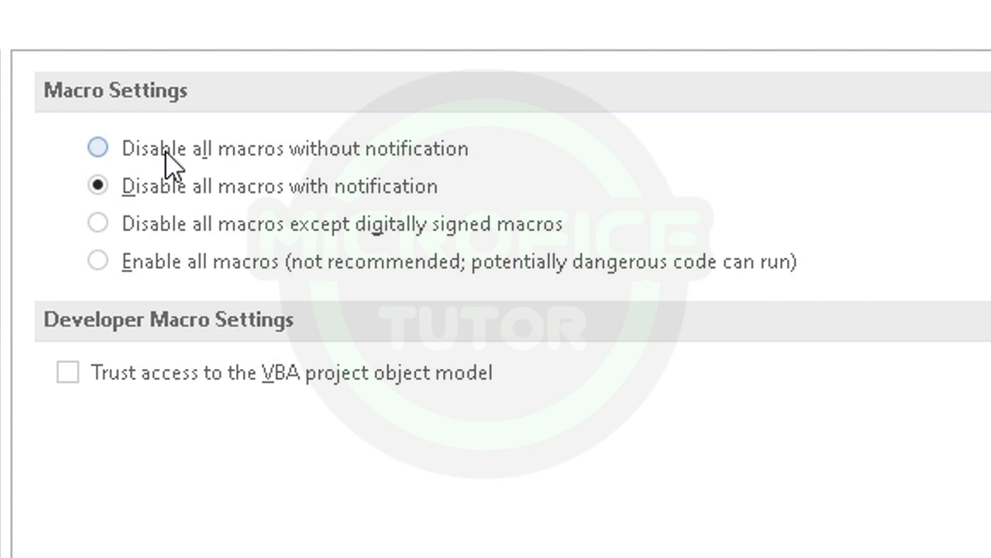
{"action": "left_click", "coordinate": [112, 151]}
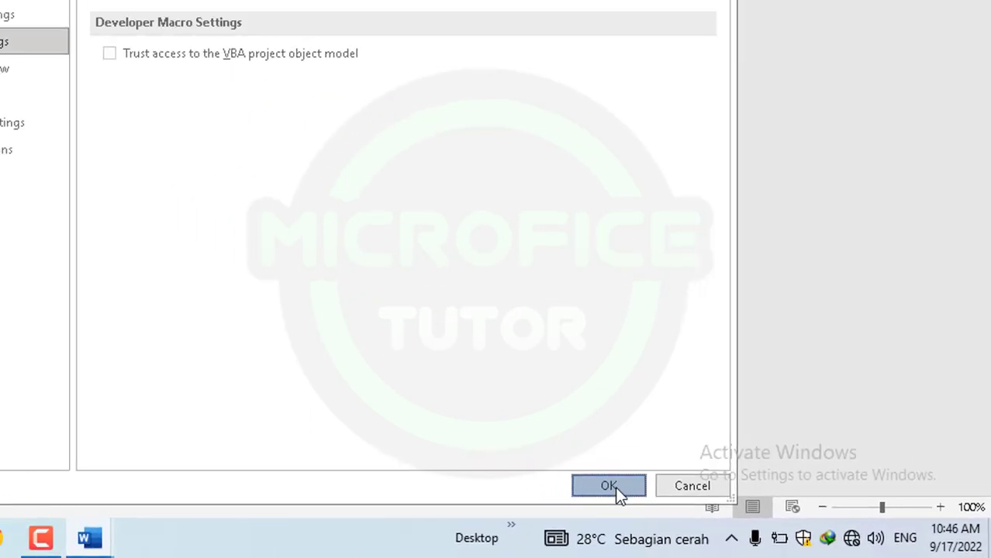
{"action": "left_click", "coordinate": [556, 482]}
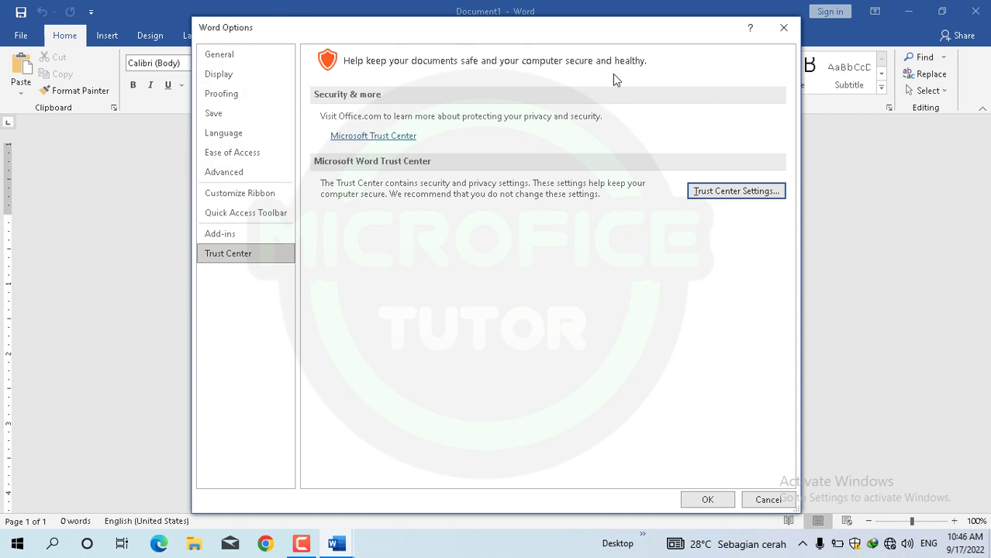
Save the Word Options, close the blank document and quit Word
{"action": "left_click", "coordinate": [710, 500]}
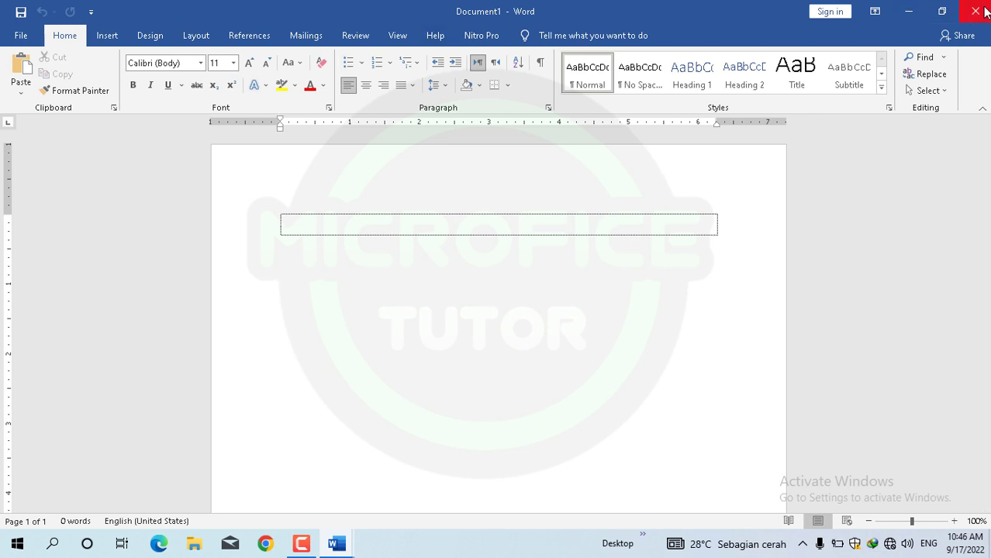
{"action": "left_click", "coordinate": [983, 10]}
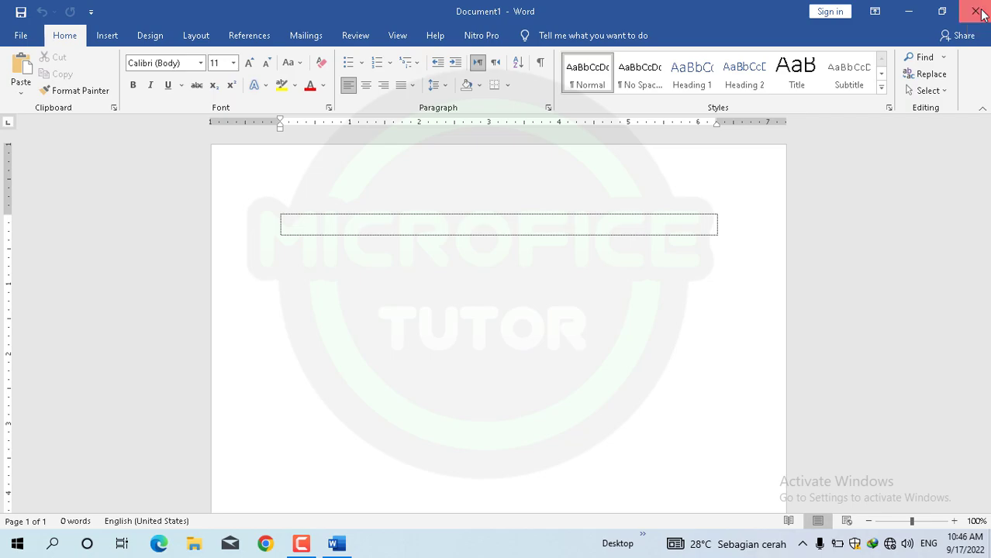
{"action": "left_click", "coordinate": [982, 13]}
Refresh the Windows desktop seven times from its right-click menu
{"action": "right_click", "coordinate": [359, 61]}
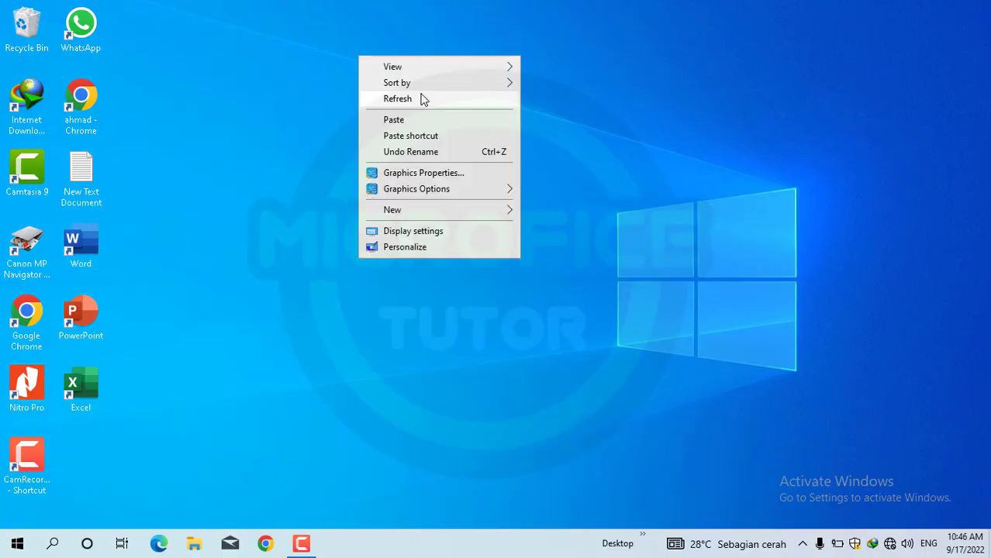
{"action": "left_click", "coordinate": [420, 98]}
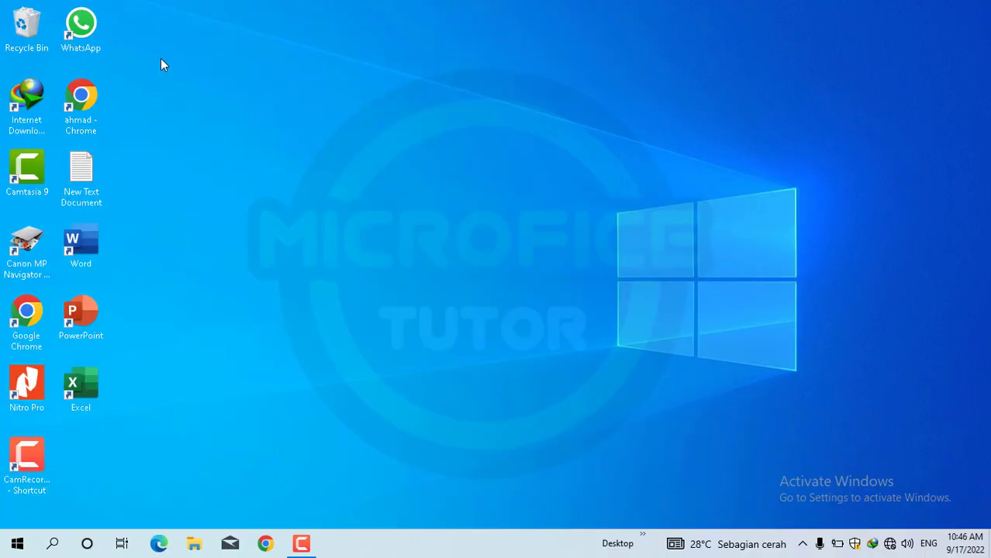
{"action": "right_click", "coordinate": [162, 62]}
{"action": "left_click", "coordinate": [196, 98]}
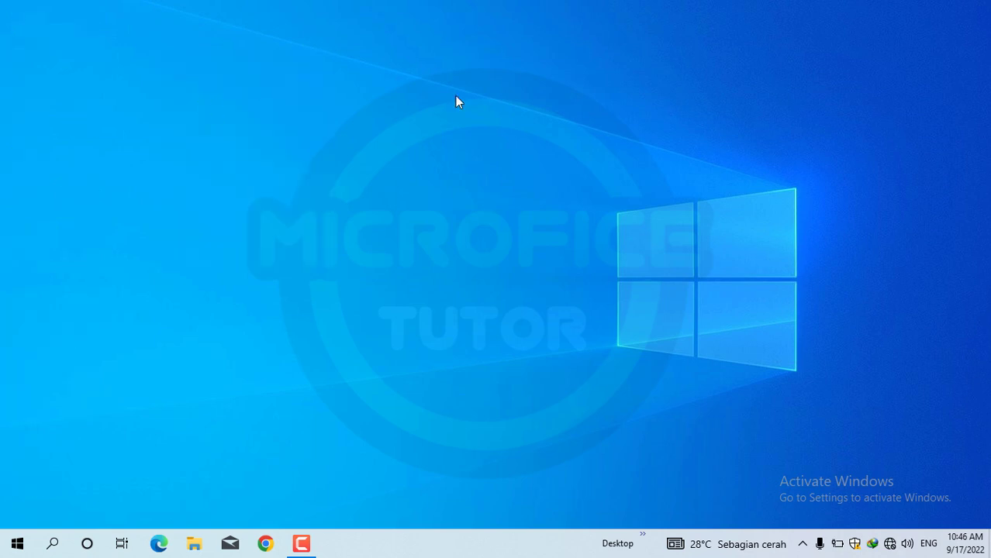
{"action": "right_click", "coordinate": [761, 72]}
{"action": "left_click", "coordinate": [810, 121]}
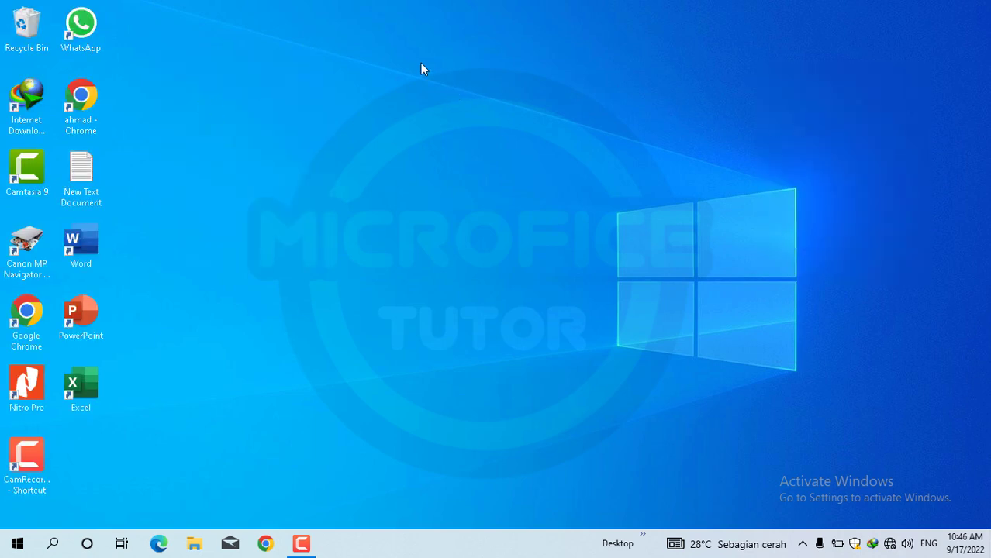
{"action": "right_click", "coordinate": [421, 62]}
{"action": "left_click", "coordinate": [453, 111]}
{"action": "right_click", "coordinate": [230, 8]}
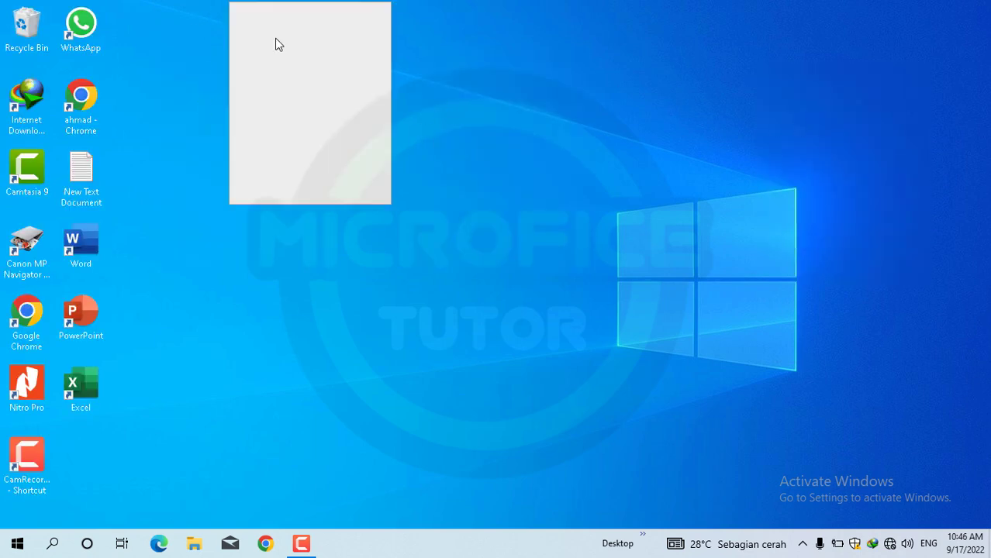
{"action": "left_click", "coordinate": [280, 44]}
{"action": "right_click", "coordinate": [766, 55]}
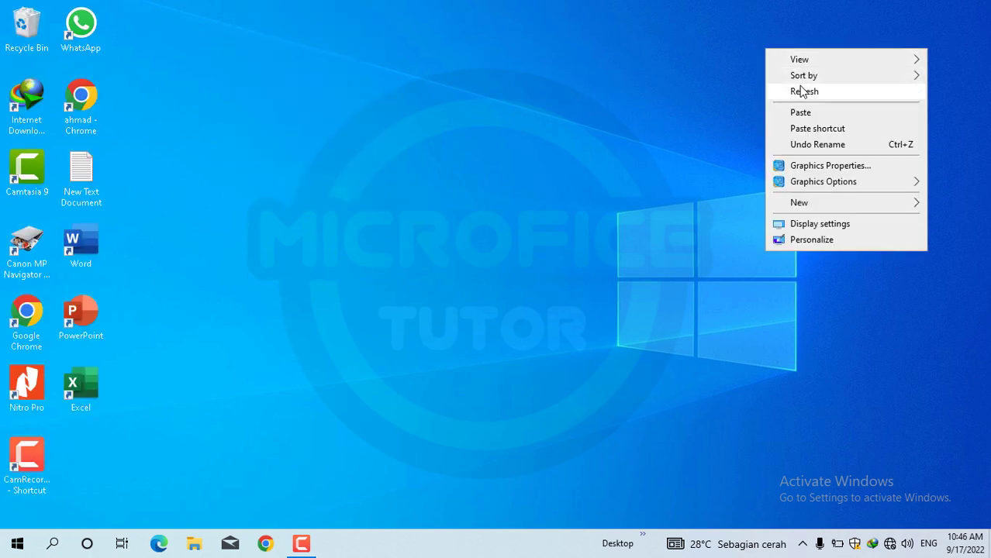
{"action": "left_click", "coordinate": [800, 89]}
{"action": "right_click", "coordinate": [424, 44]}
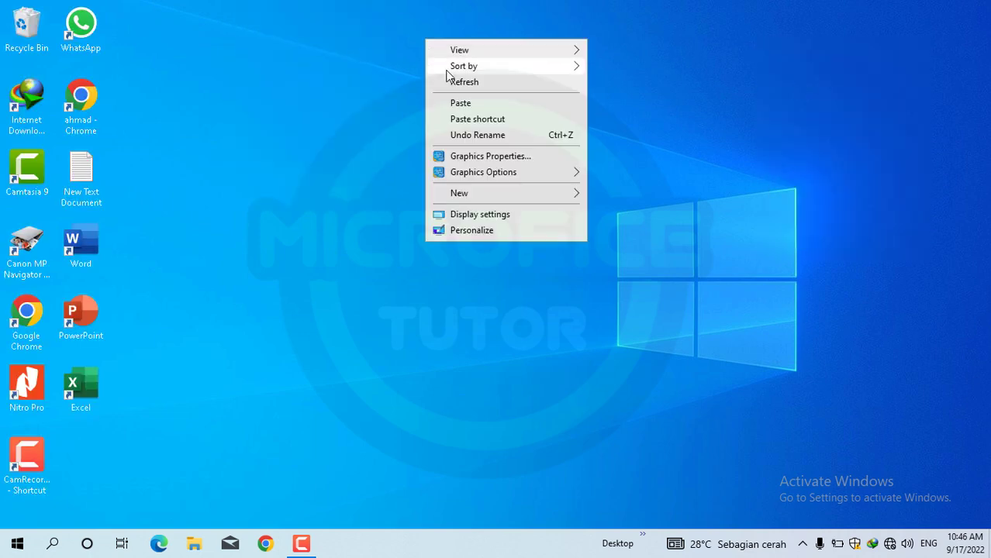
{"action": "left_click", "coordinate": [453, 80]}
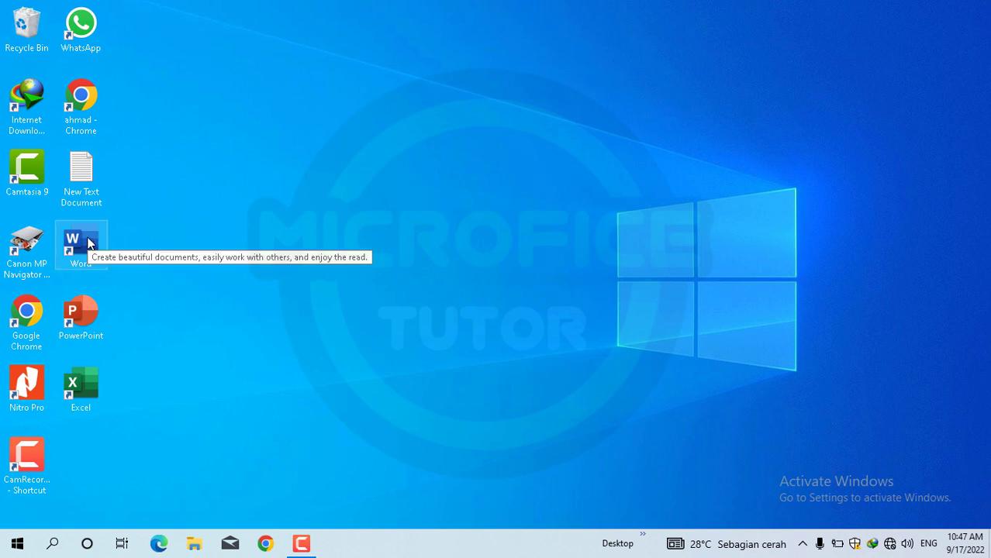
Relaunch Word from its desktop shortcut to test startup speed with a blank Document1
{"action": "double_click", "coordinate": [89, 244]}
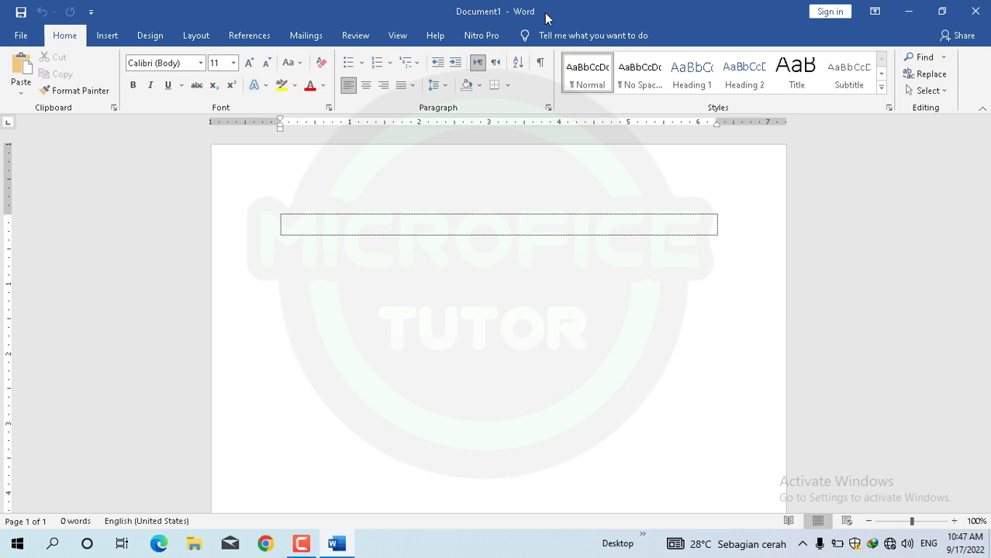
Close the Word window, then refresh the Windows desktop from its context menu
{"action": "left_click", "coordinate": [976, 17]}
{"action": "right_click", "coordinate": [257, 62]}
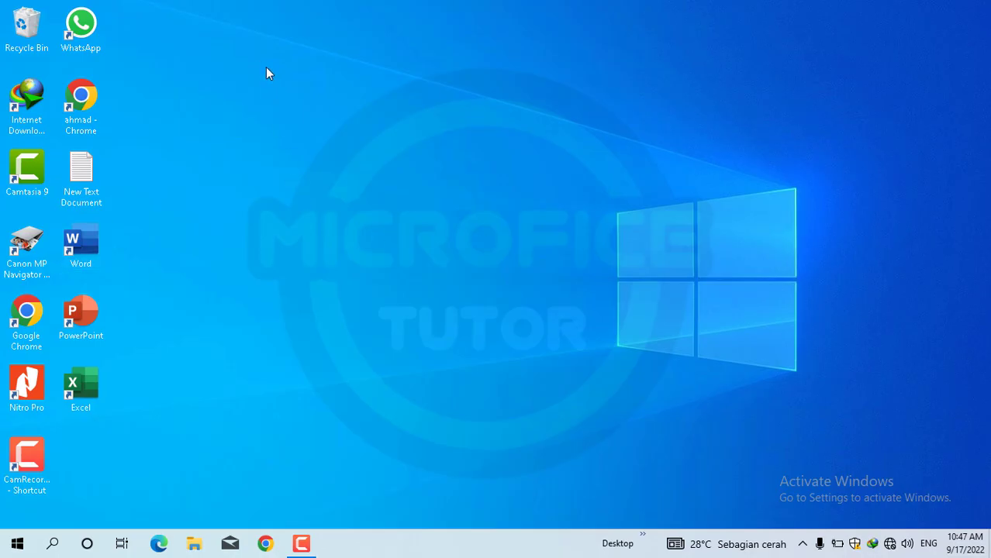
{"action": "left_click", "coordinate": [309, 108]}
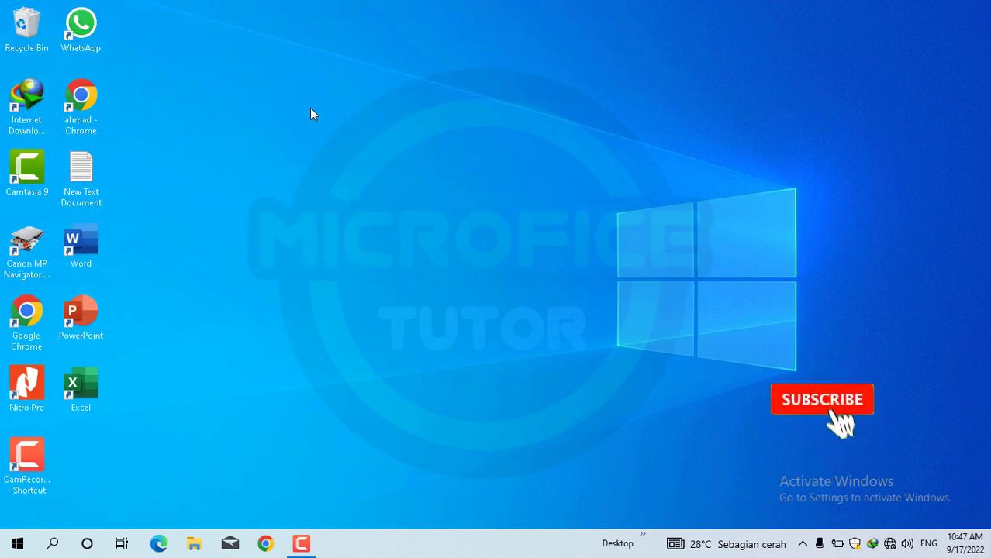